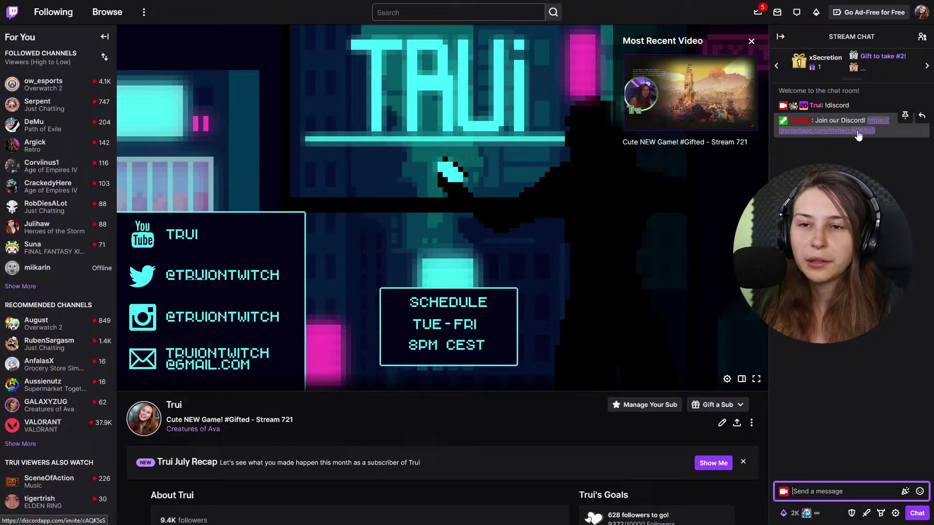
# - Open the discordapp.com invite link the bot posted in Twitch chat
pyautogui.click(857, 131)
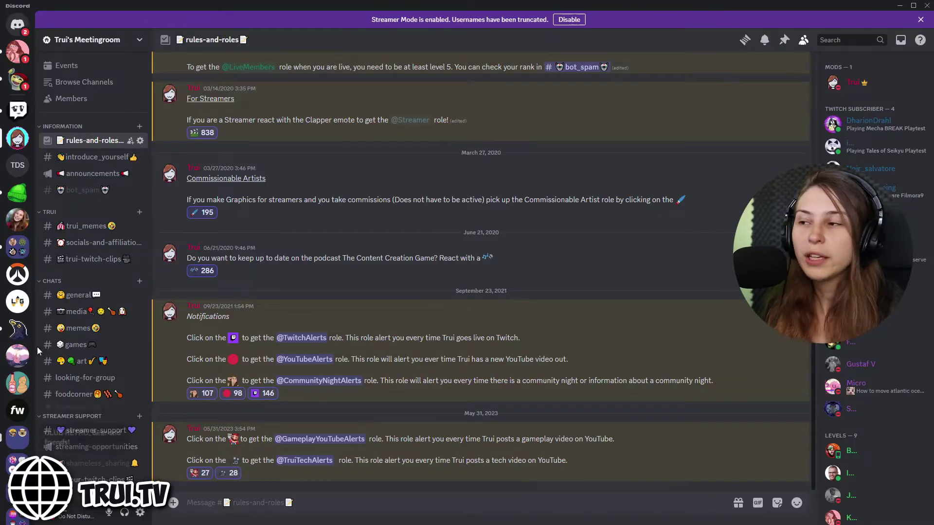
pyautogui.scroll(-3, 17, 341)
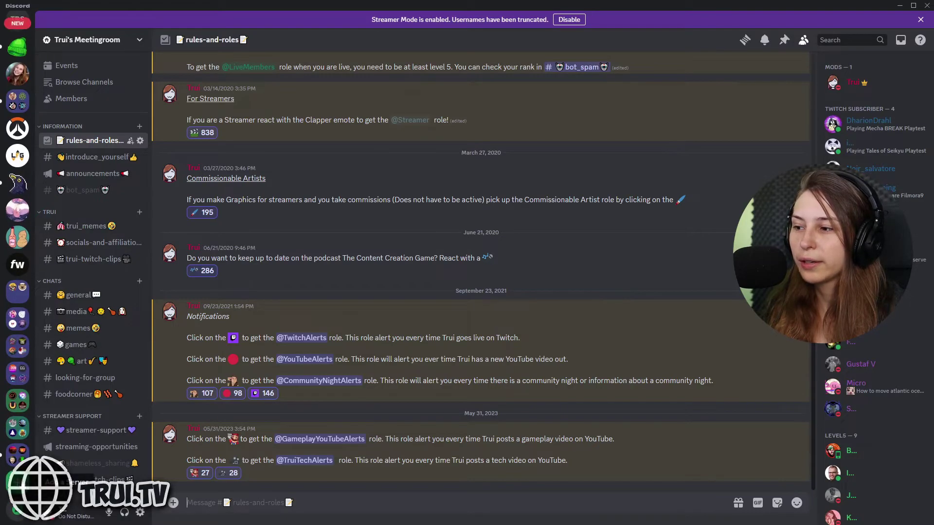
pyautogui.click(19, 482)
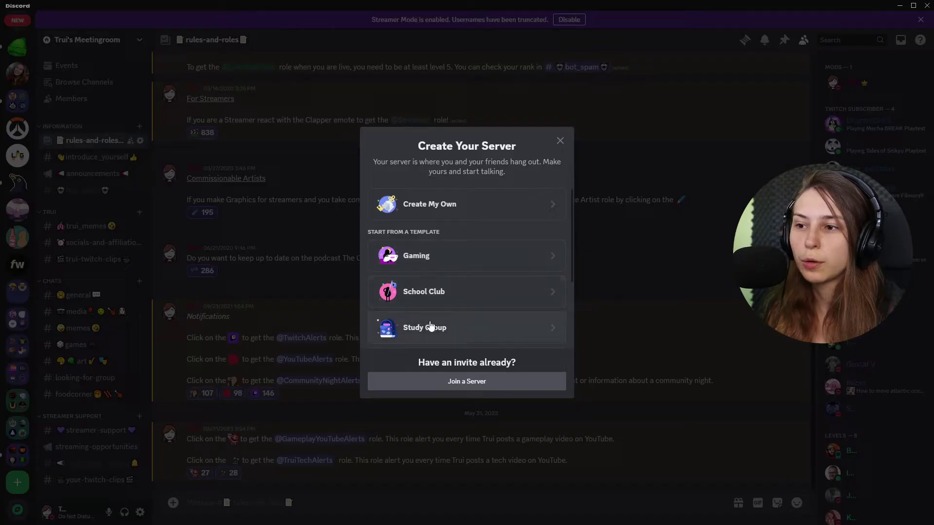
pyautogui.click(462, 384)
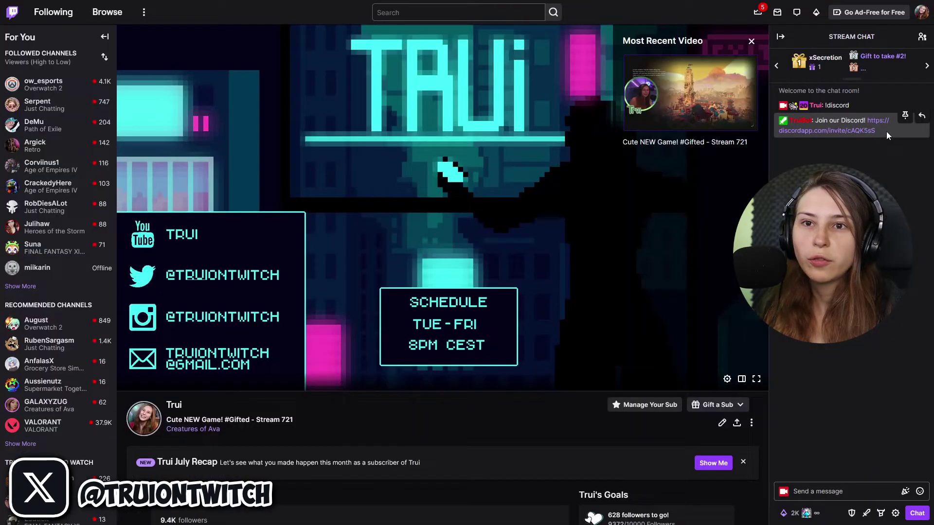
# - Copy the full invite URL from Twitch chat and paste it into Discord's Invite Link field
pyautogui.moveTo(869, 120); pyautogui.dragTo(866, 120)
pyautogui.hotkey('ctrl', 'c')
pyautogui.hotkey('alt', 'Tab')
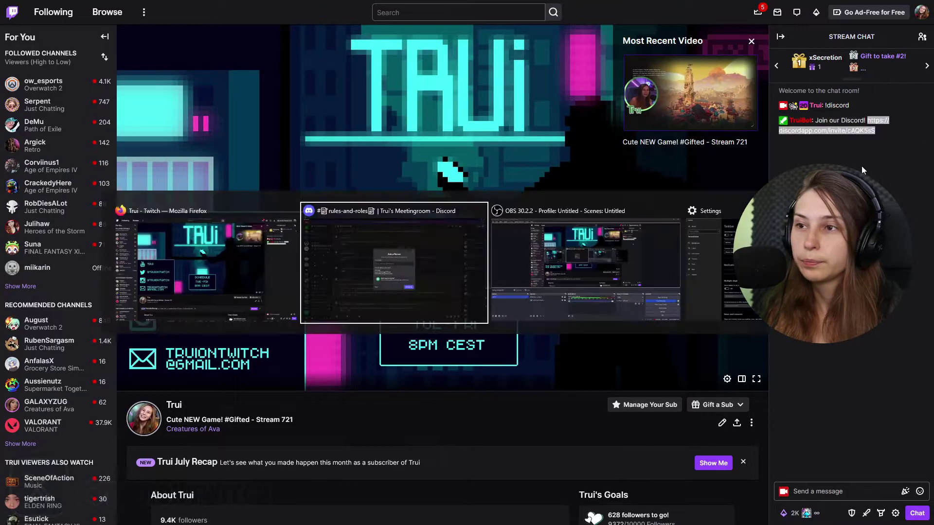
pyautogui.hotkey('ctrl', 'v')
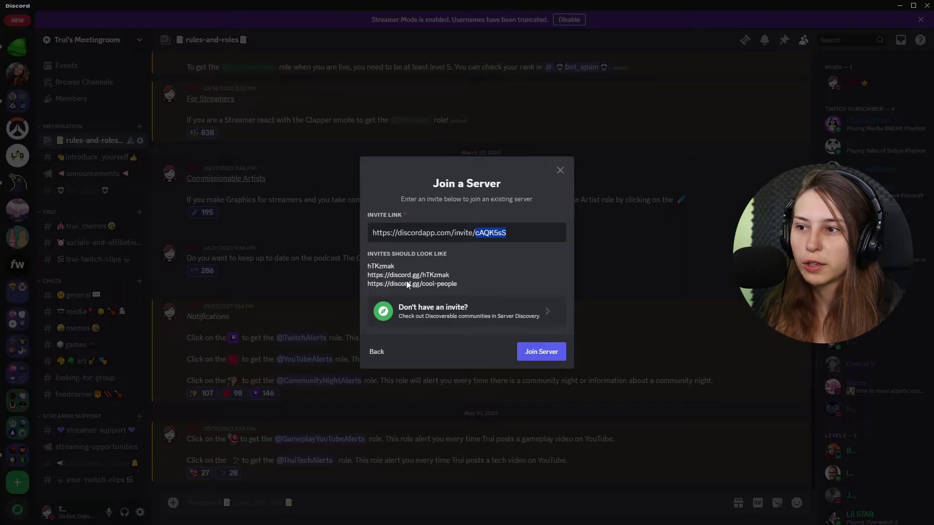
pyautogui.hotkey('ctrl', 'a')
pyautogui.write('https://discord.gg/cool-people')
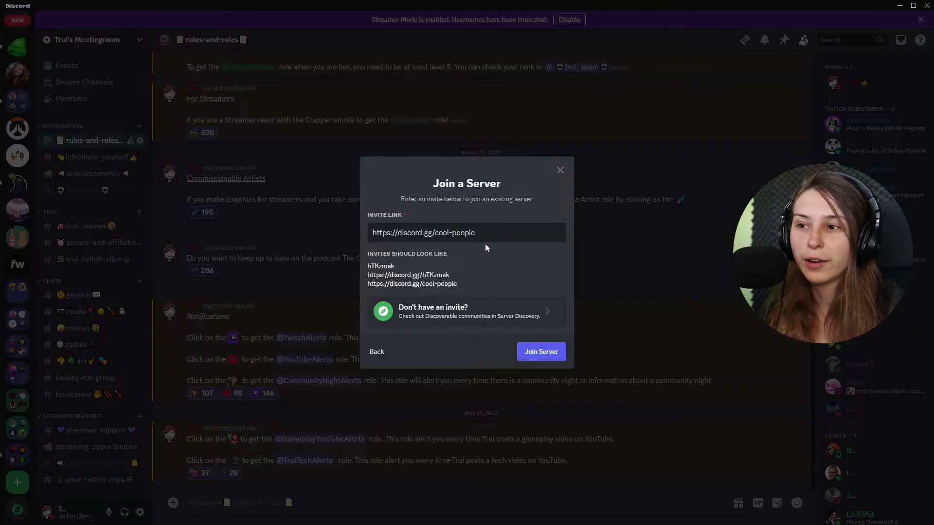
pyautogui.hotkey('ctrl', 'a')
pyautogui.hotkey('ctrl', 'v')
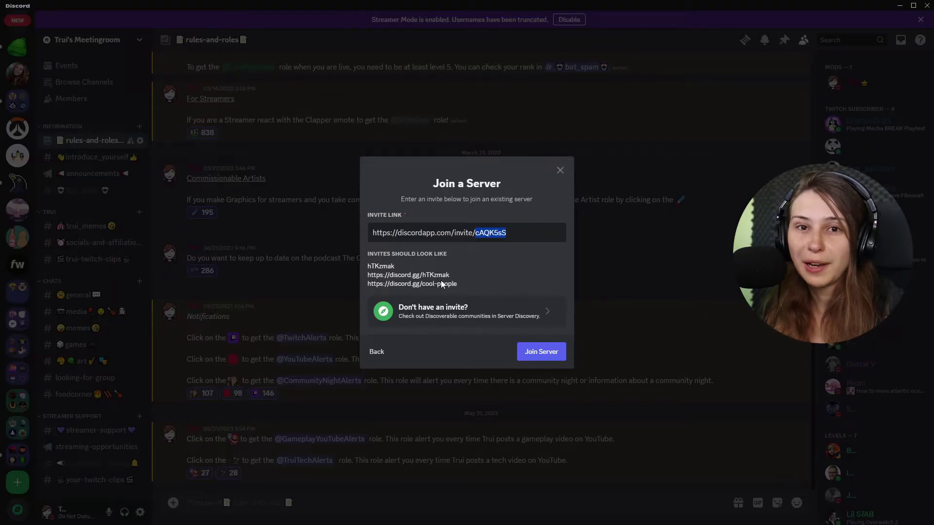
pyautogui.click(508, 234)
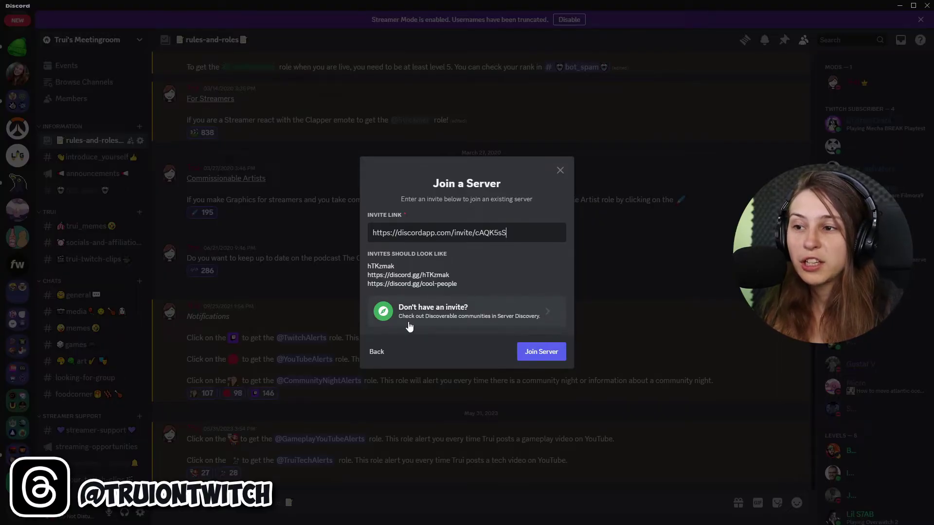
# - Open Discover via "Don't have an invite?" and browse featured communities like Midjourney and VALORANT
pyautogui.click(470, 315)
pyautogui.scroll(-10, 346, 261)
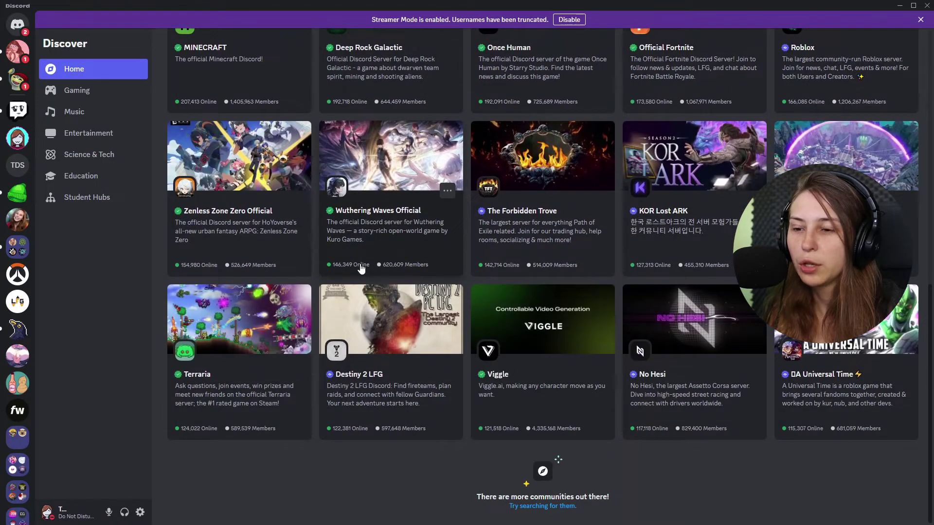
pyautogui.scroll(10, 360, 267)
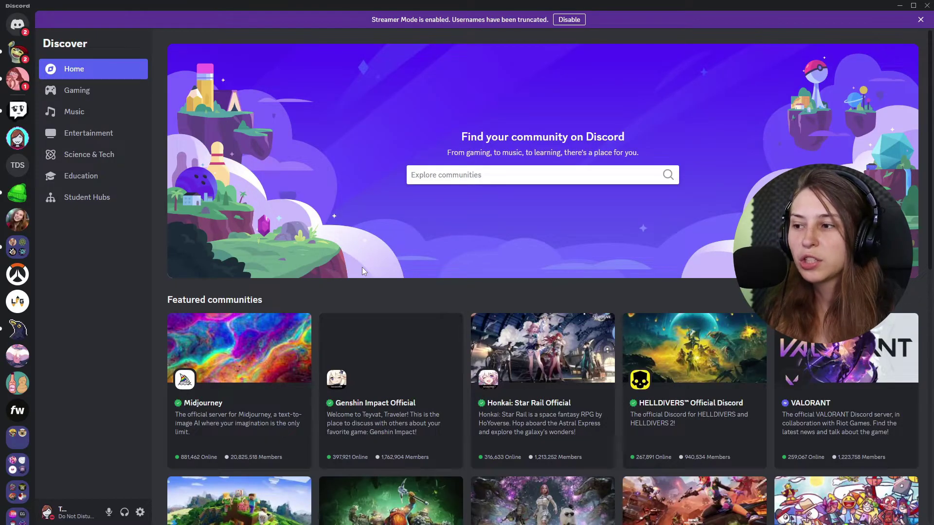
pyautogui.scroll(-2, 412, 261)
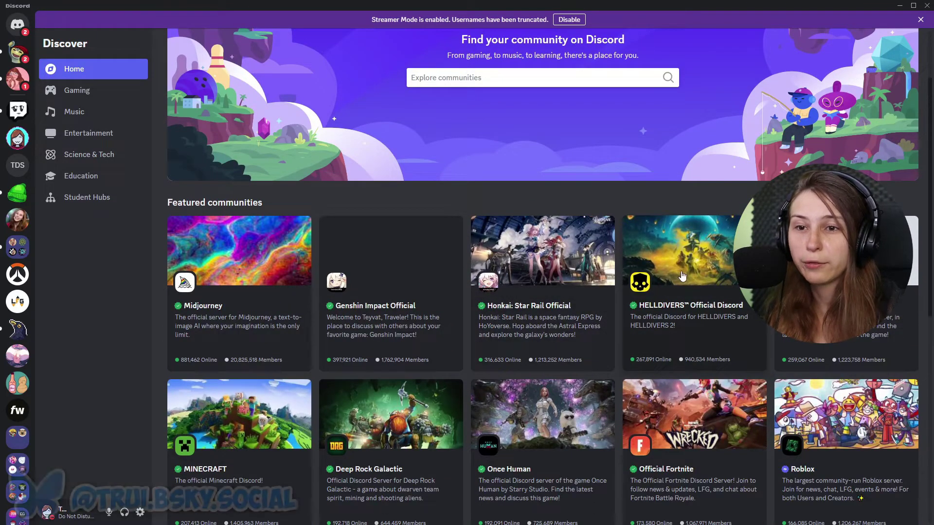
pyautogui.scroll(1, 667, 284)
pyautogui.scroll(-10, 542, 277)
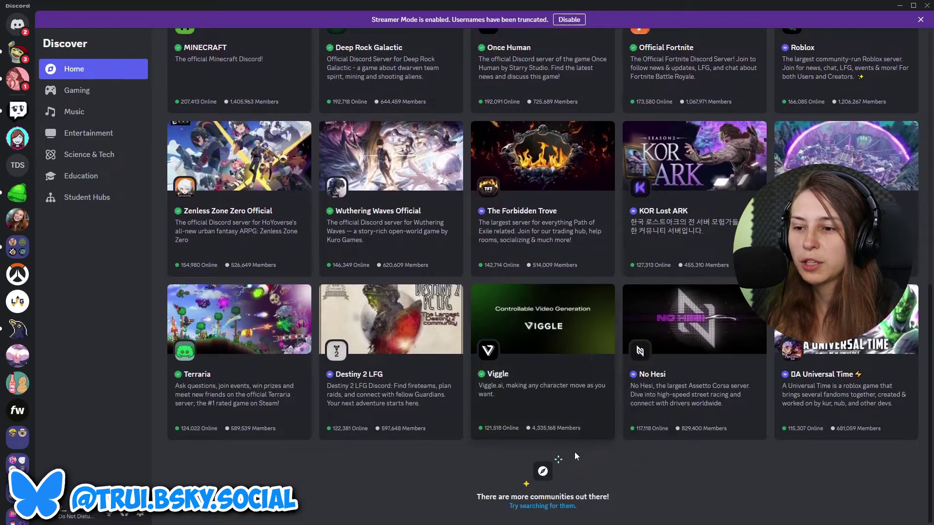
pyautogui.scroll(10, 661, 355)
pyautogui.scroll(-10, 666, 349)
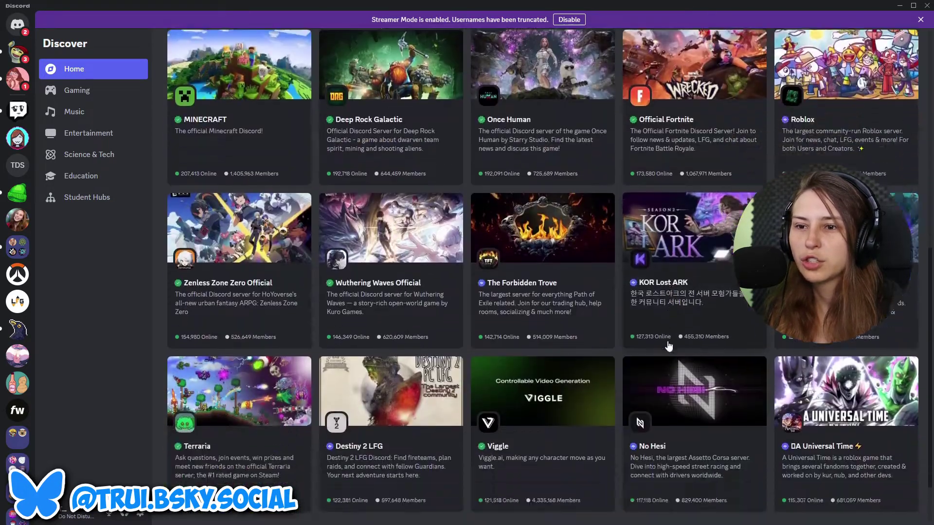
pyautogui.scroll(10, 686, 343)
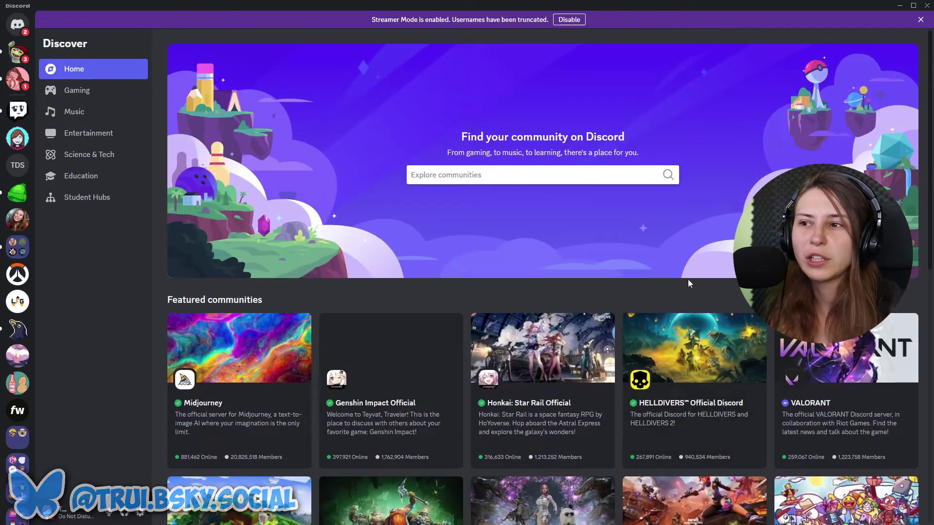
pyautogui.scroll(-10, 486, 292)
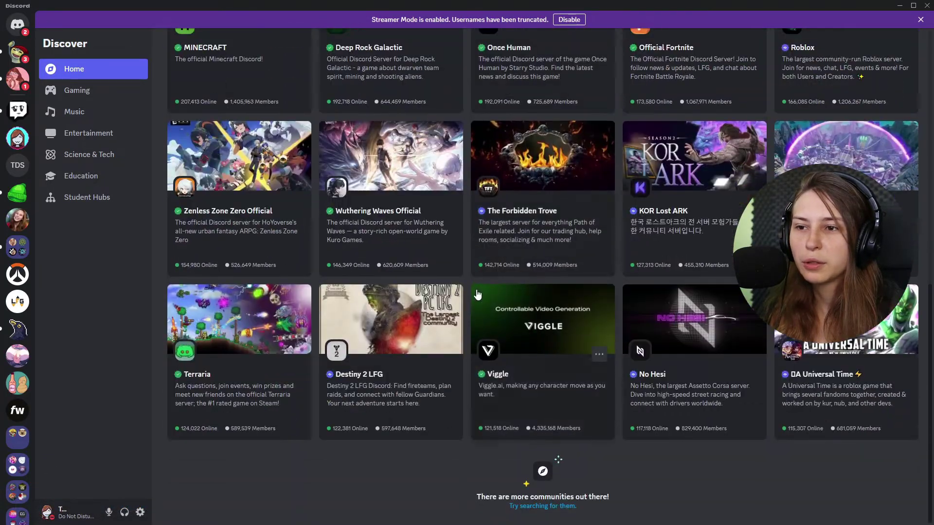
pyautogui.scroll(-10, 489, 294)
pyautogui.scroll(-5, 17, 388)
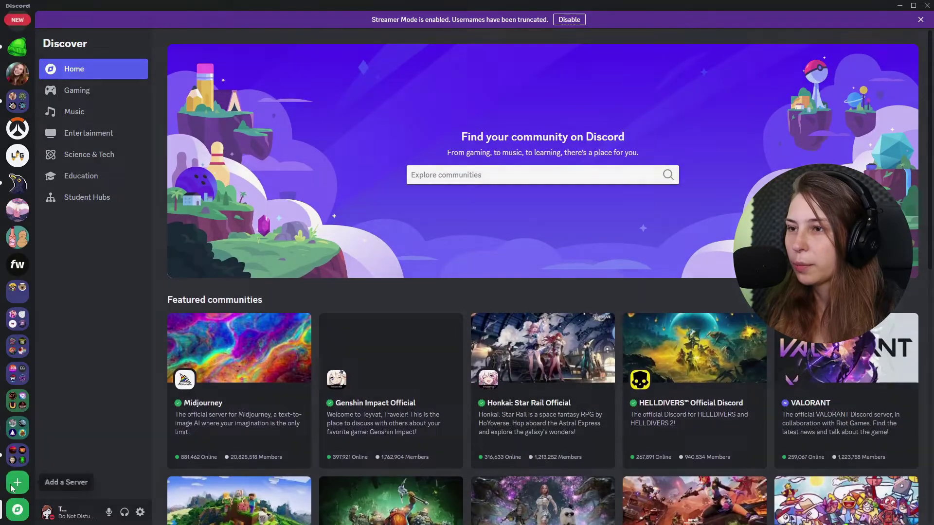
pyautogui.click(18, 482)
pyautogui.click(460, 382)
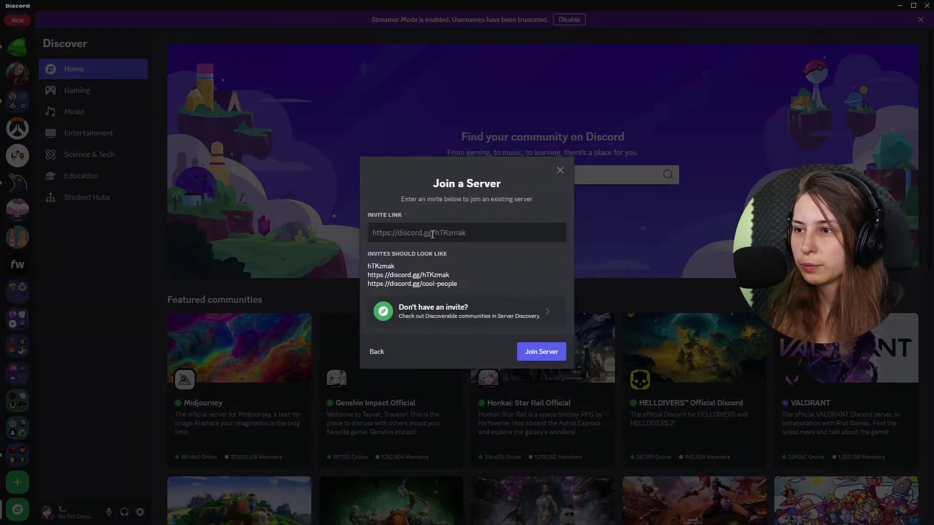
pyautogui.click(541, 351)
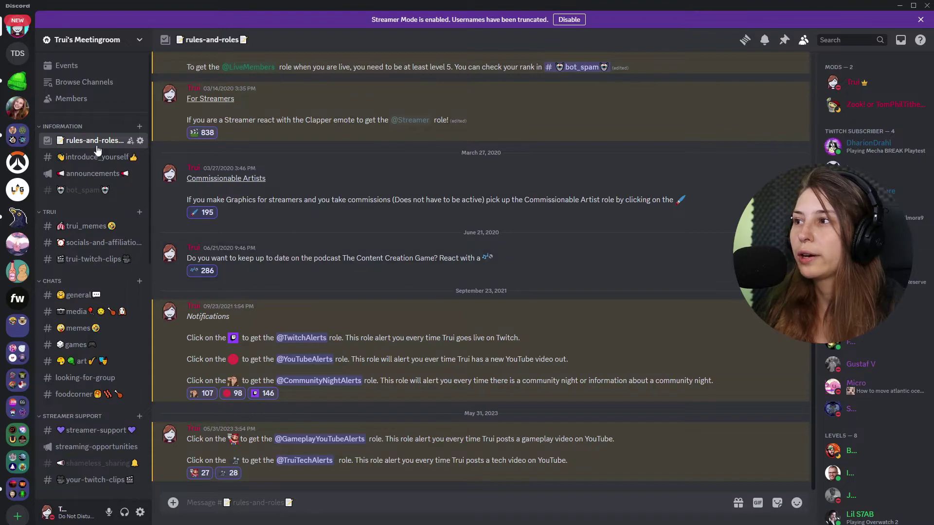
pyautogui.scroll(-1, 17, 316)
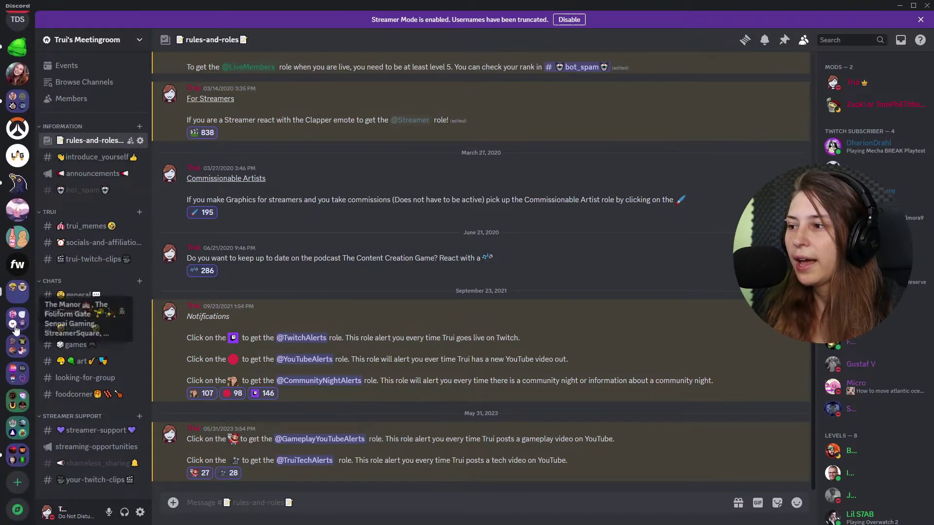
pyautogui.scroll(4, 17, 292)
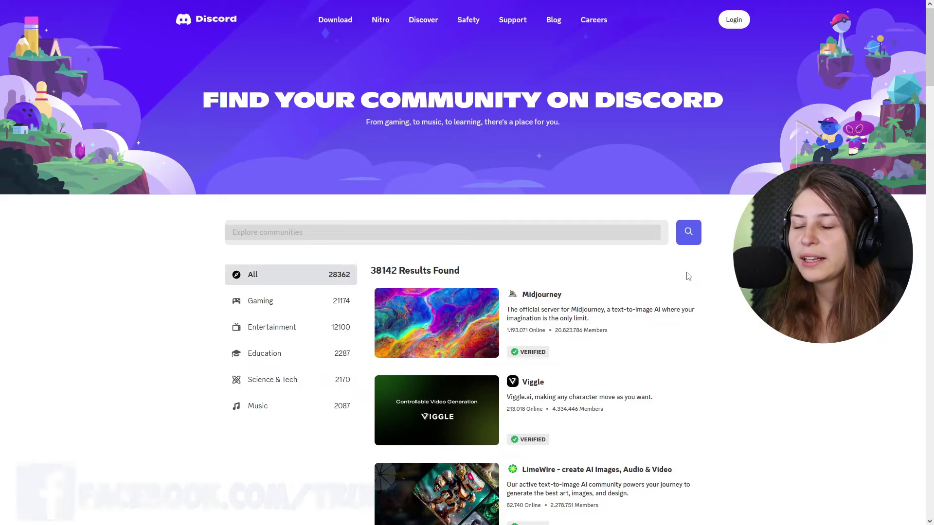
# - Scroll through the full 38142-community listing on the discovery page
pyautogui.scroll(-20, 683, 278)
pyautogui.scroll(-20, 711, 267)
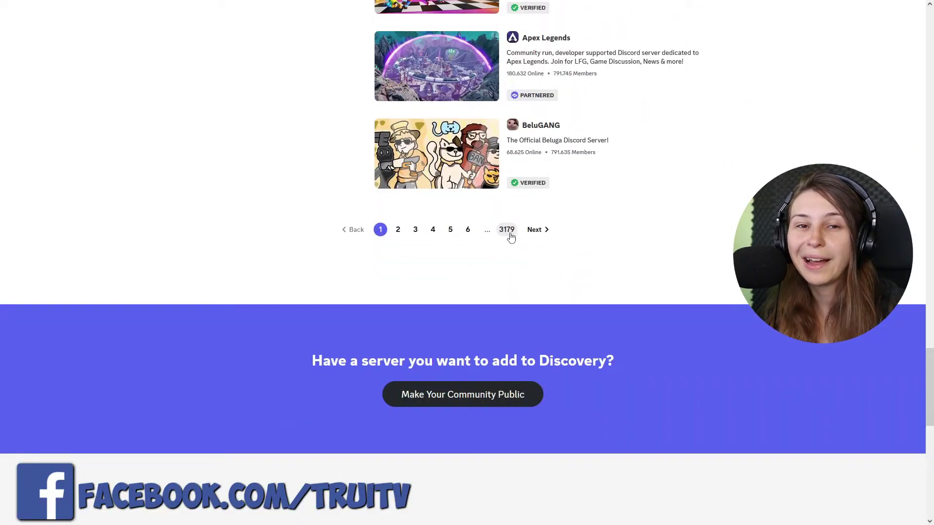
pyautogui.scroll(20, 510, 237)
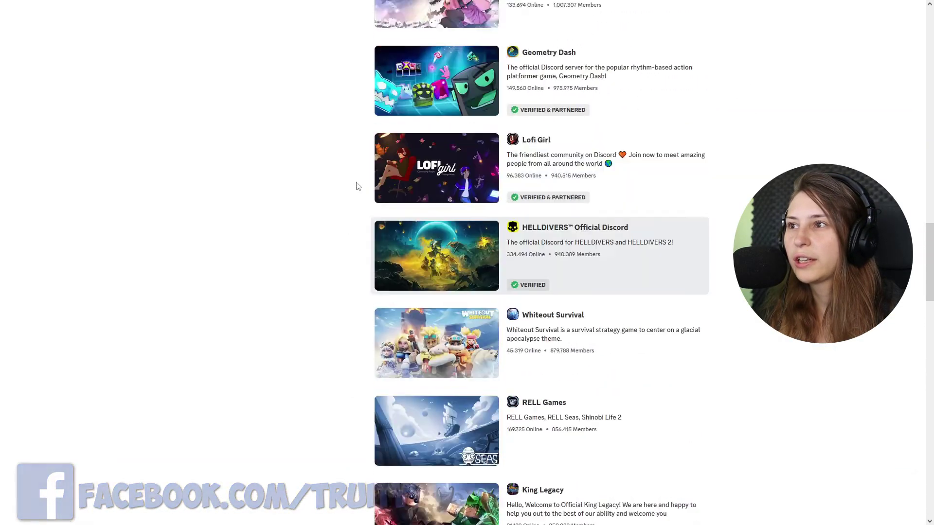
pyautogui.scroll(10, 341, 185)
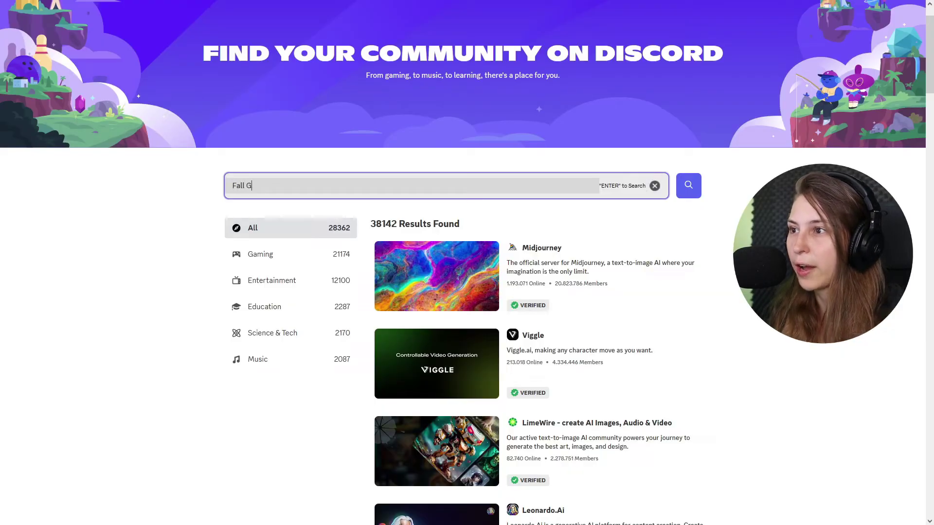
# - Search communities for 'Fall Guys' and scroll through the 25 matching servers
pyautogui.write('uys')
pyautogui.press('Return')
pyautogui.scroll(-20, 545, 255)
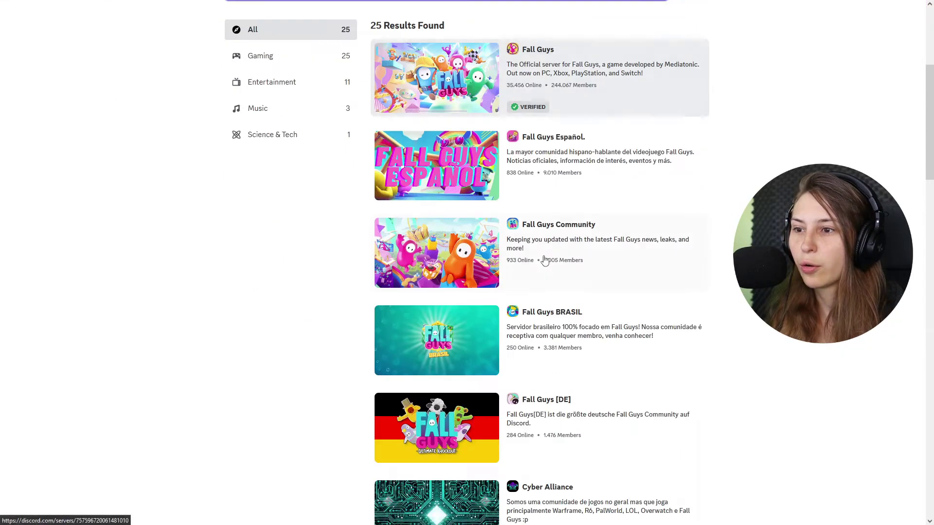
pyautogui.scroll(14, 553, 277)
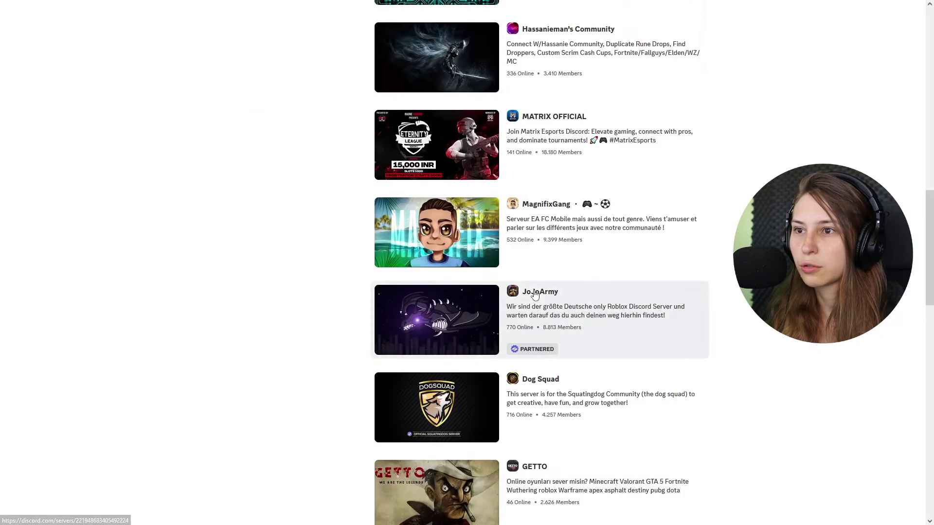
pyautogui.scroll(-5, 530, 295)
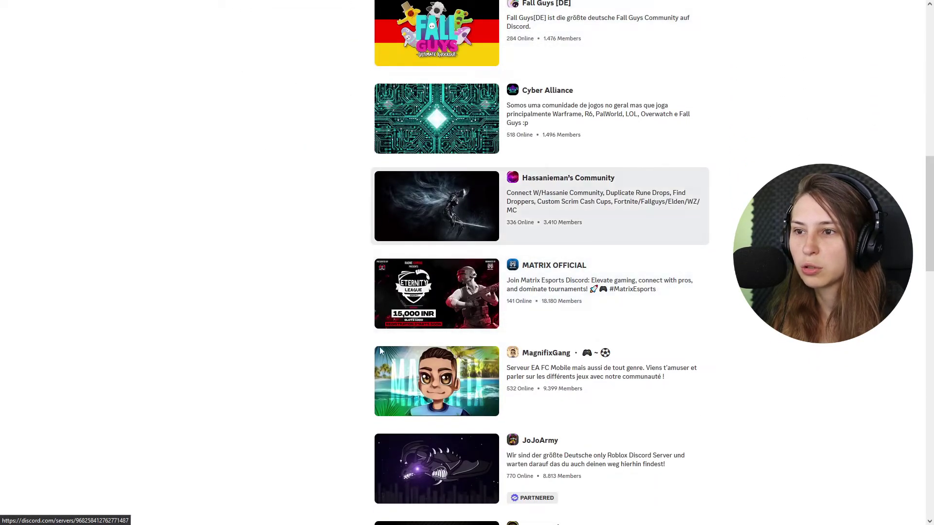
pyautogui.scroll(7, 421, 294)
pyautogui.scroll(6, 421, 294)
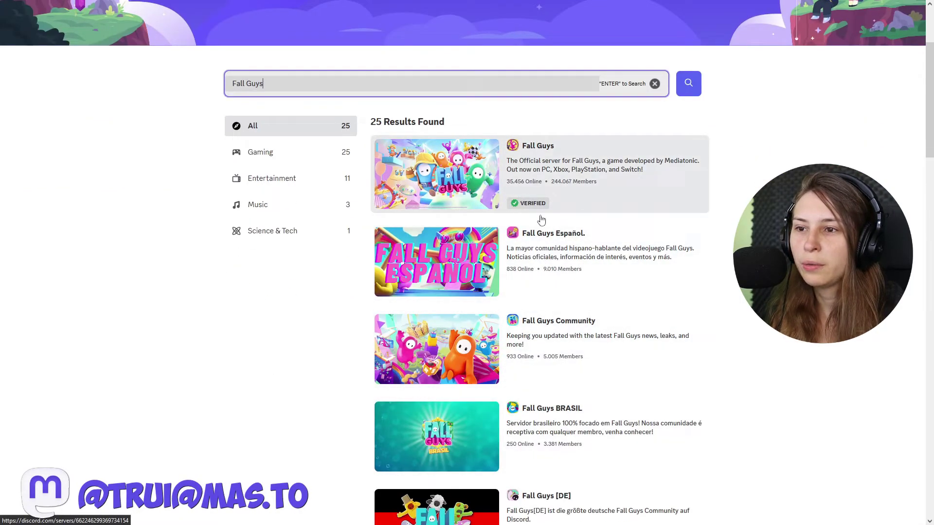
pyautogui.scroll(-2, 601, 260)
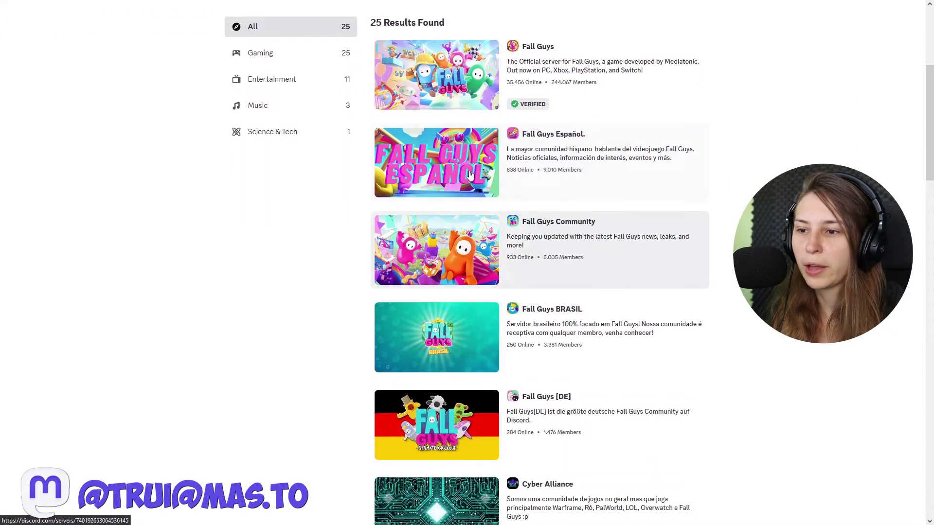
pyautogui.scroll(5, 523, 342)
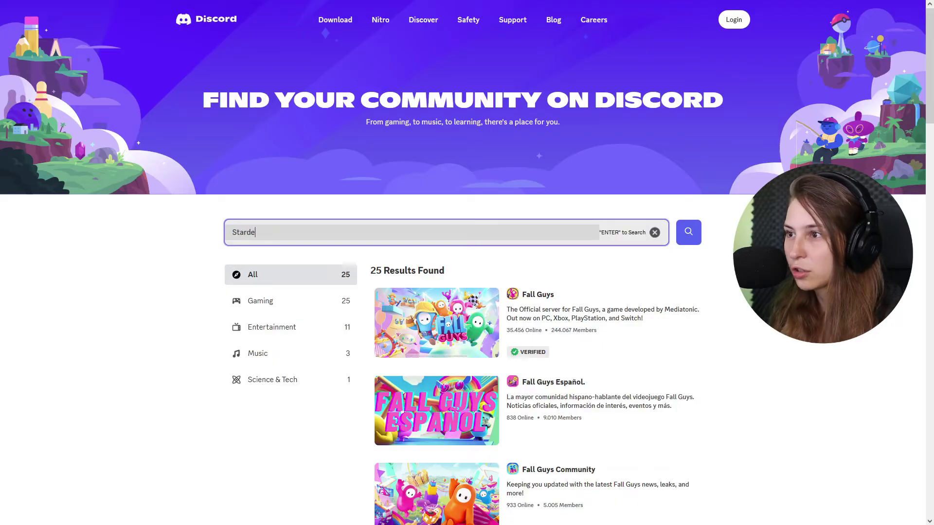
# - Finish typing 'Stardew Valley' in the search box and scroll through the results
pyautogui.write('y')
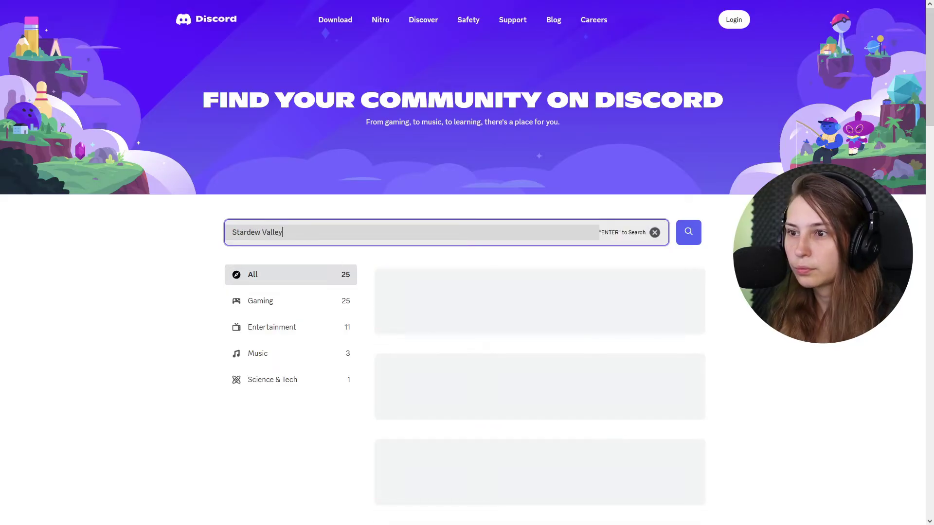
pyautogui.scroll(-2, 317, 247)
pyautogui.scroll(-9, 411, 233)
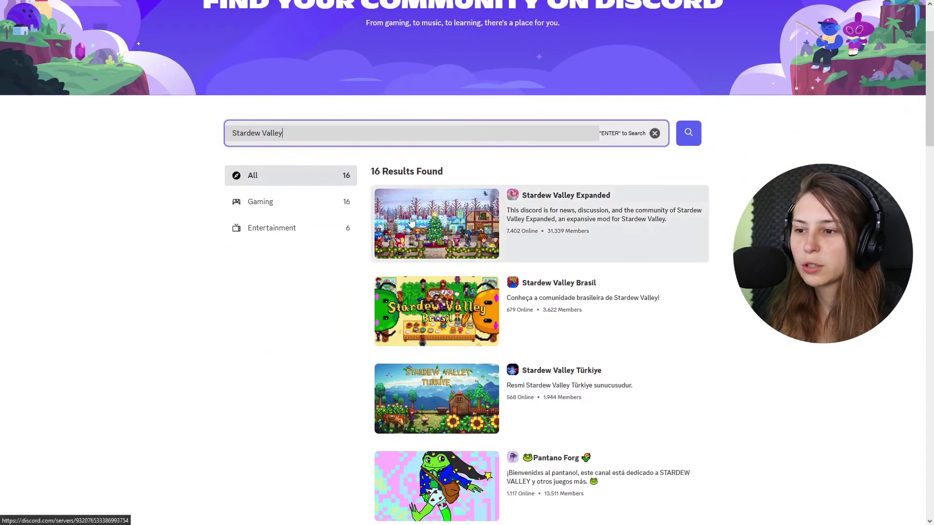
pyautogui.scroll(-3, 411, 221)
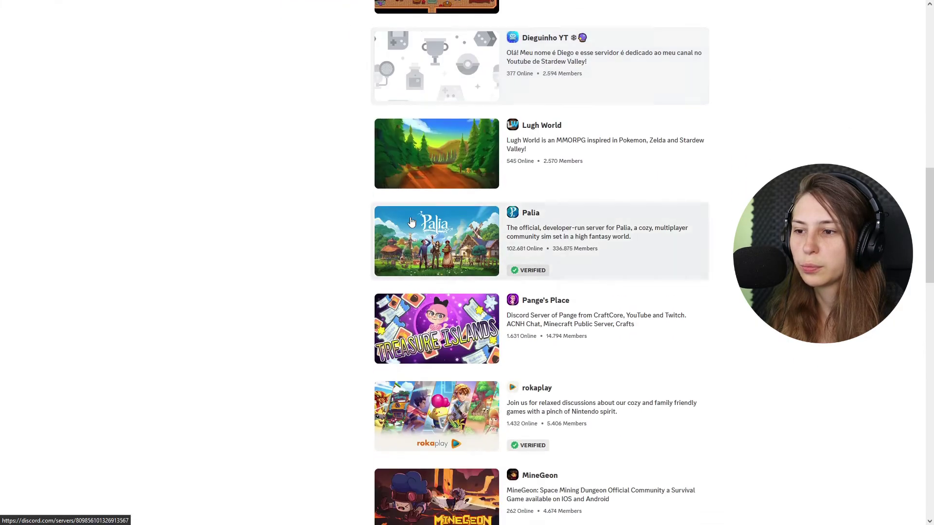
pyautogui.scroll(15, 326, 236)
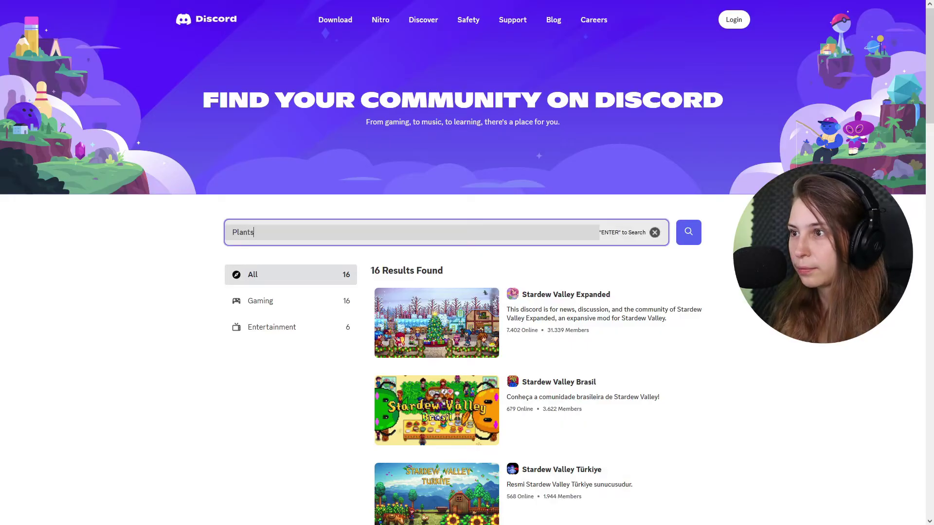
# - Run the search for Plants communities and scroll through its results
pyautogui.press('Return')
pyautogui.scroll(-8, 359, 213)
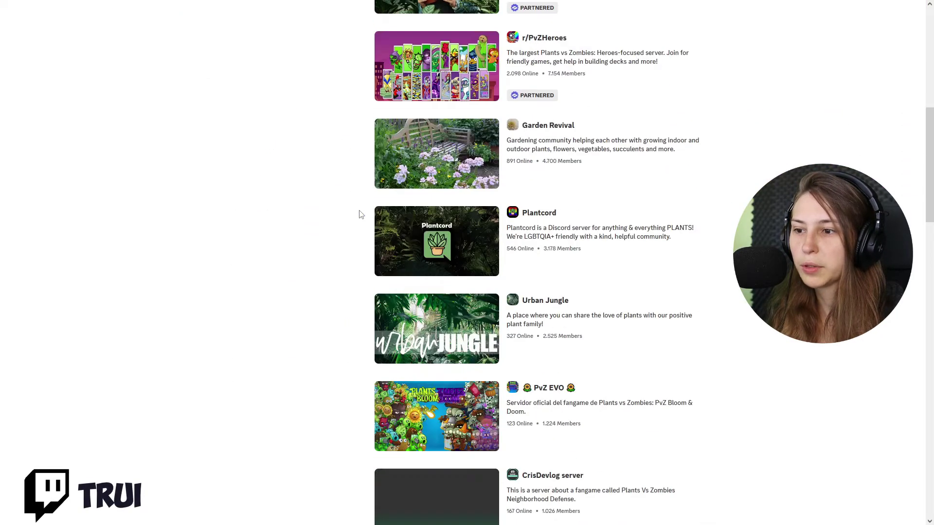
pyautogui.scroll(7, 348, 211)
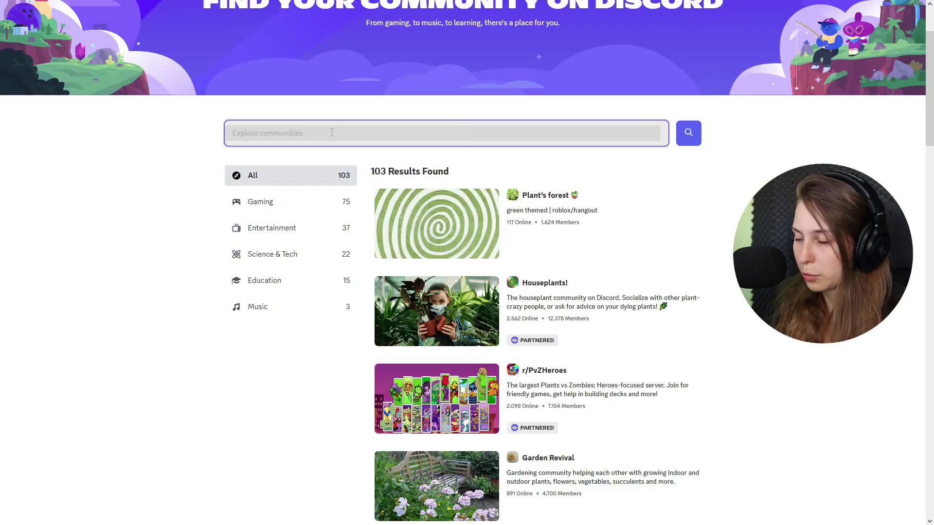
# - Enter 'Fall guys' in the community search box
pyautogui.write('Fall g')
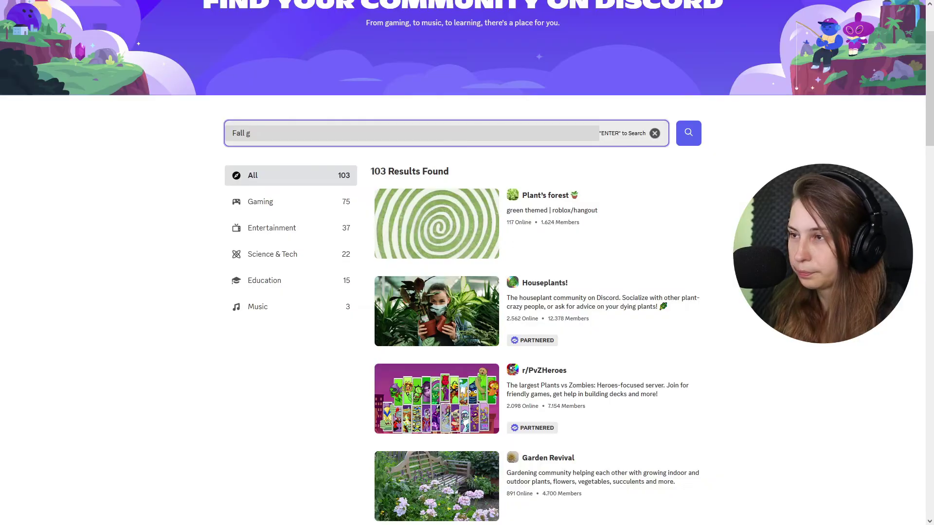
pyautogui.write('uys')
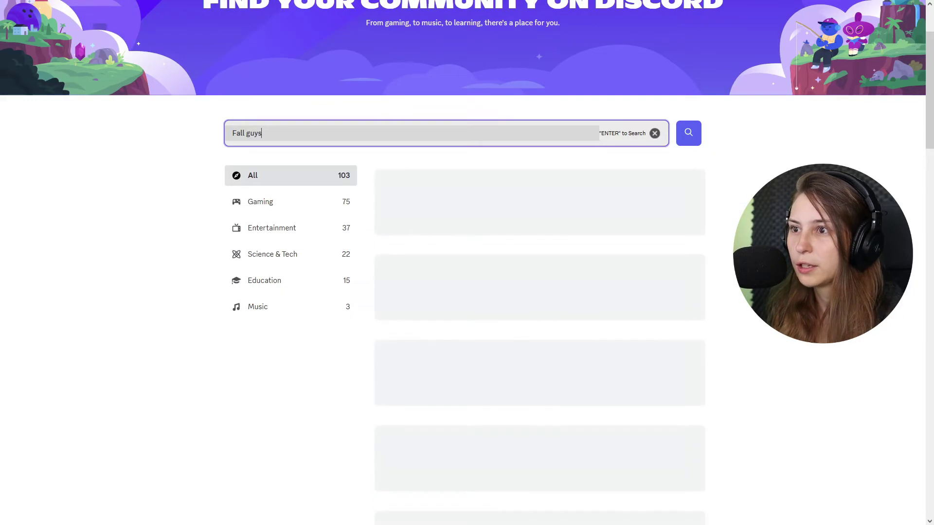